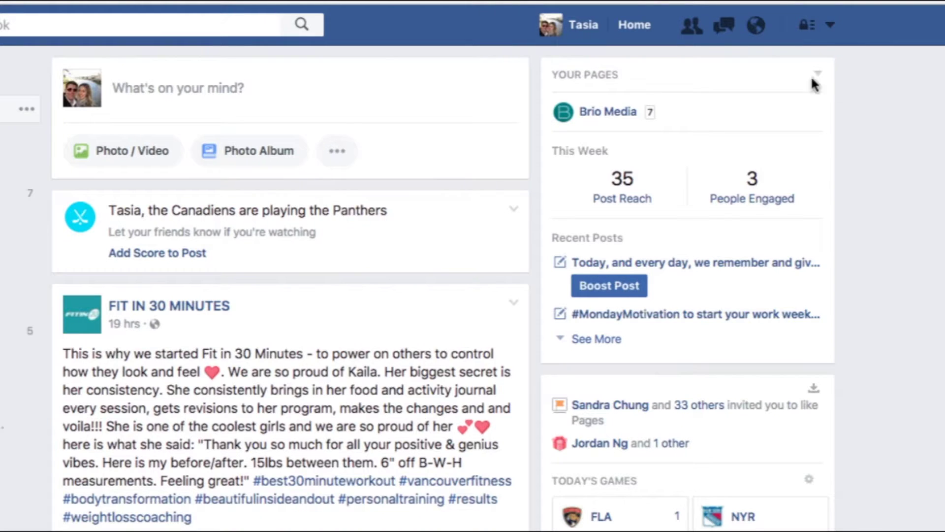
Check the pending message requests and the filtered requests, then bring up the account menu
{"action": "left_click", "coordinate": [723, 29]}
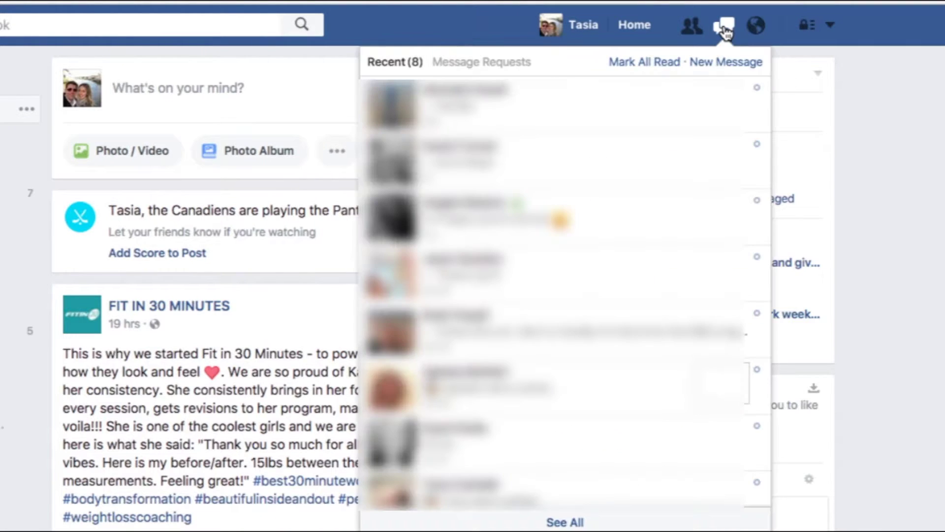
{"action": "left_click", "coordinate": [511, 70]}
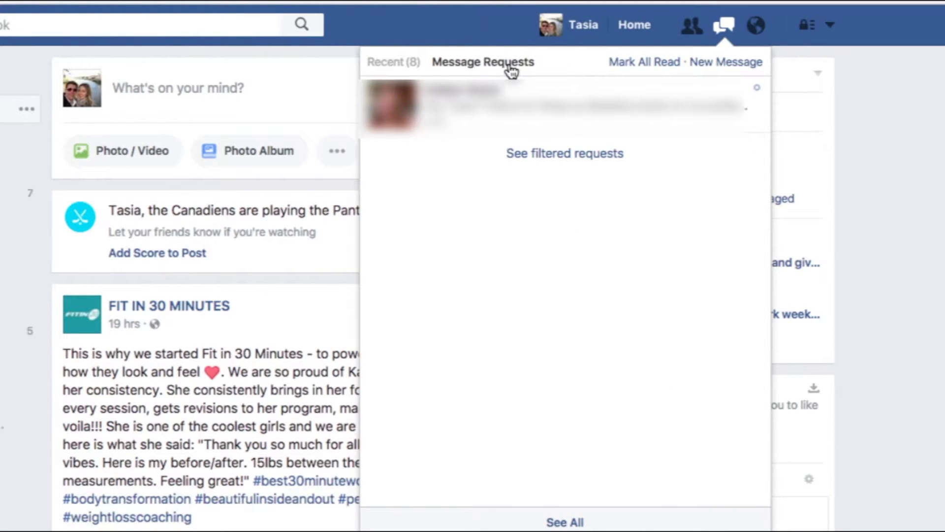
{"action": "left_click", "coordinate": [553, 154]}
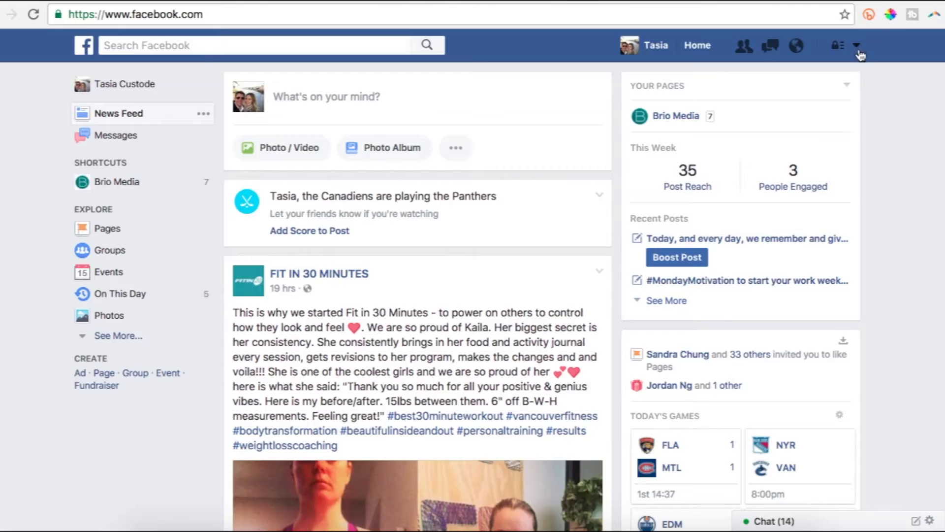
{"action": "left_click", "coordinate": [858, 47]}
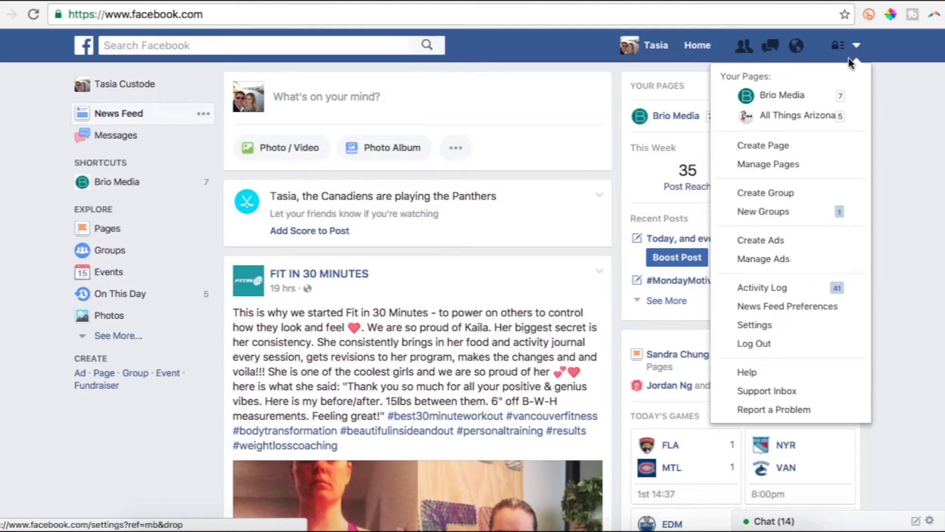
Open Security settings and review the Where You're Logged In session list
{"action": "left_click", "coordinate": [781, 325]}
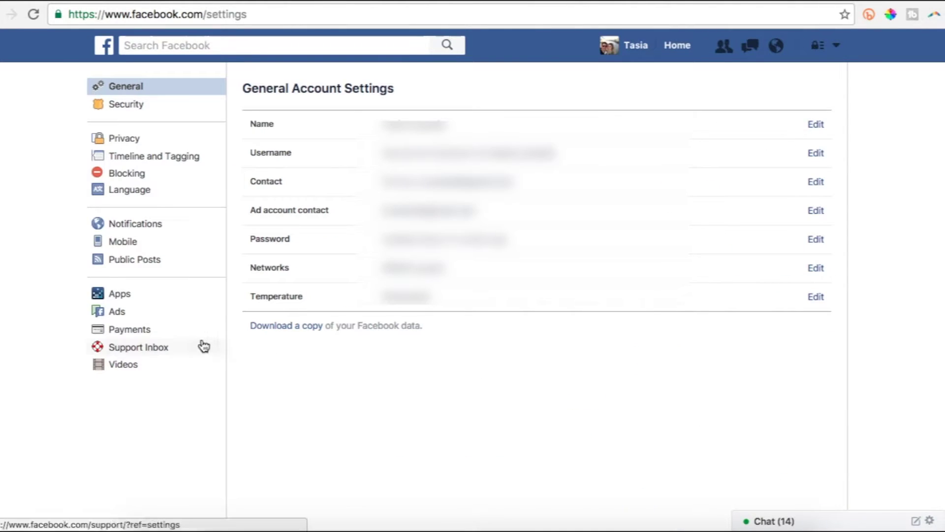
{"action": "left_click", "coordinate": [138, 105]}
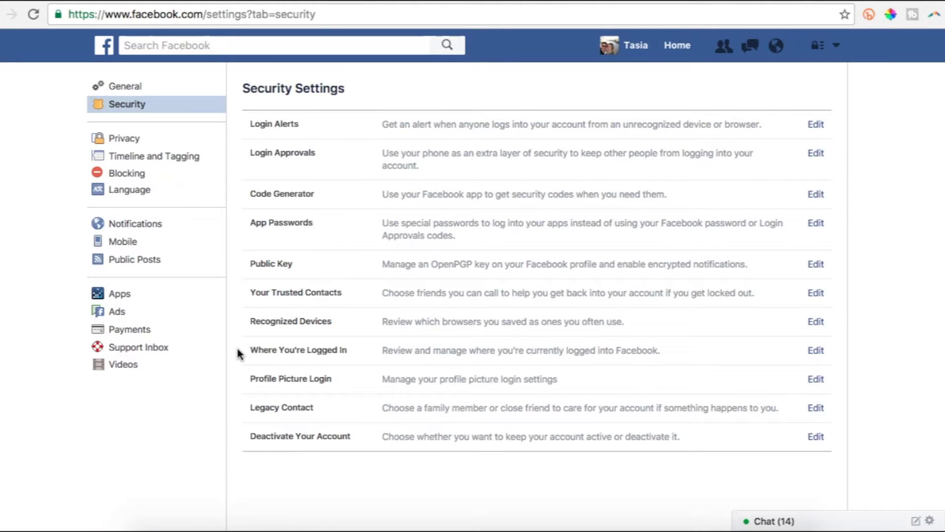
{"action": "left_click", "coordinate": [488, 350]}
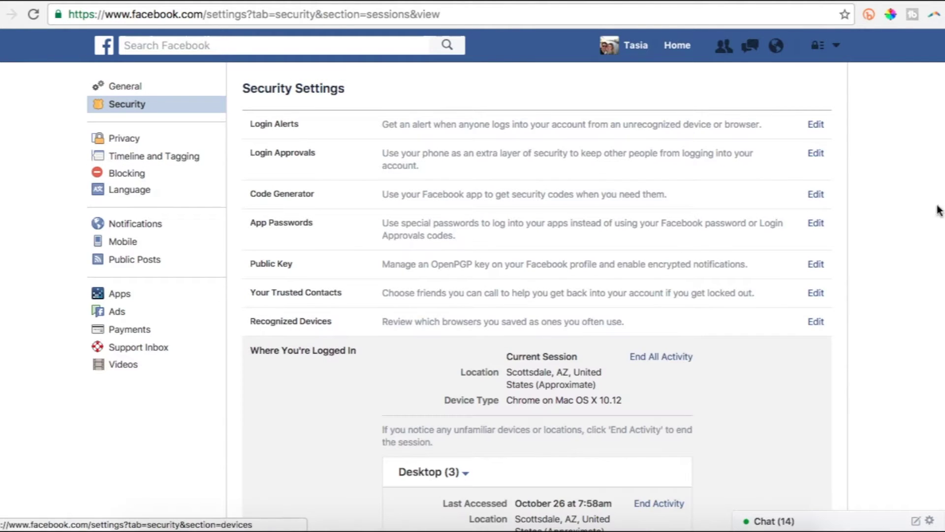
{"action": "scroll", "coordinate": [913, 283], "scroll_direction": "down", "scroll_amount": 5}
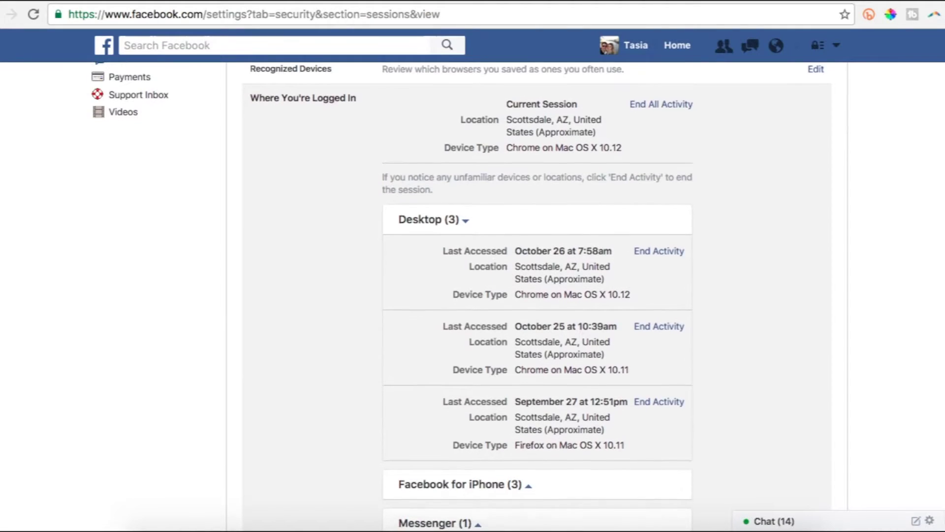
{"action": "scroll", "coordinate": [537, 295], "scroll_direction": "down", "scroll_amount": 4}
{"action": "scroll", "coordinate": [537, 295], "scroll_direction": "up", "scroll_amount": 2}
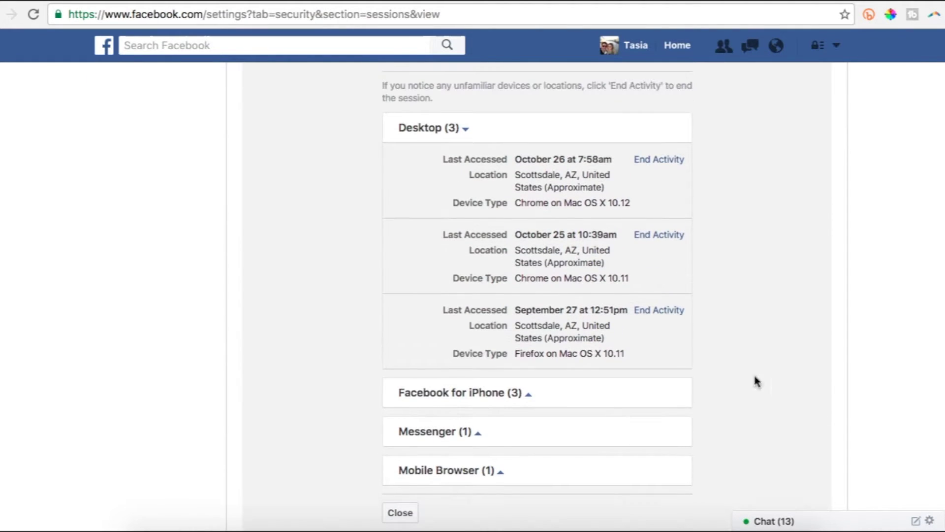
Expand the Facebook for iPhone sessions and end the Mobile Browser session
{"action": "left_click", "coordinate": [529, 403]}
{"action": "scroll", "coordinate": [942, 267], "scroll_direction": "down", "scroll_amount": 4}
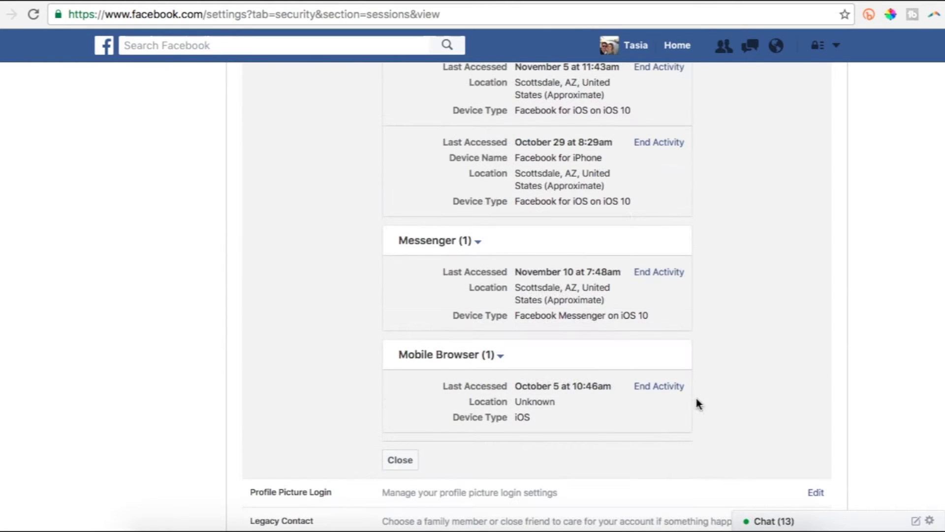
{"action": "left_click", "coordinate": [671, 389]}
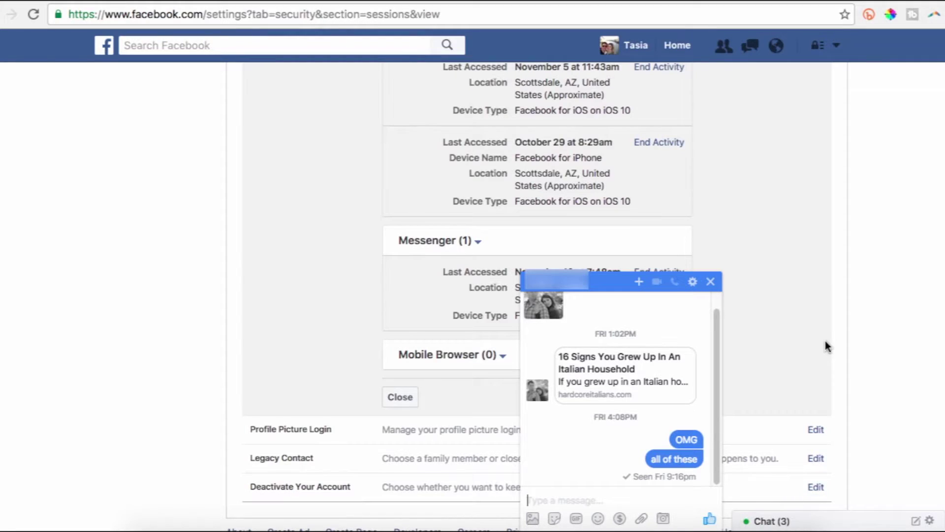
Choose Add Files from the chat conversation's Options menu
{"action": "left_click", "coordinate": [693, 282]}
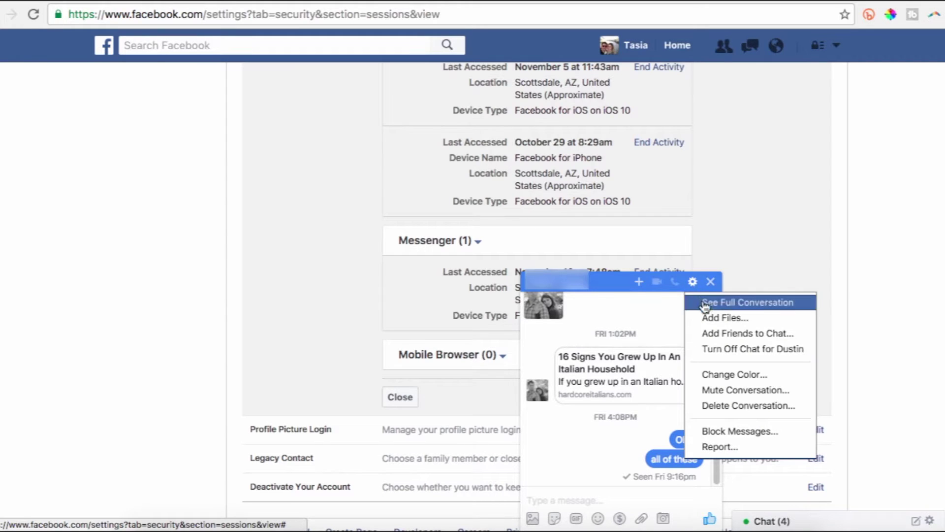
{"action": "left_click", "coordinate": [772, 320]}
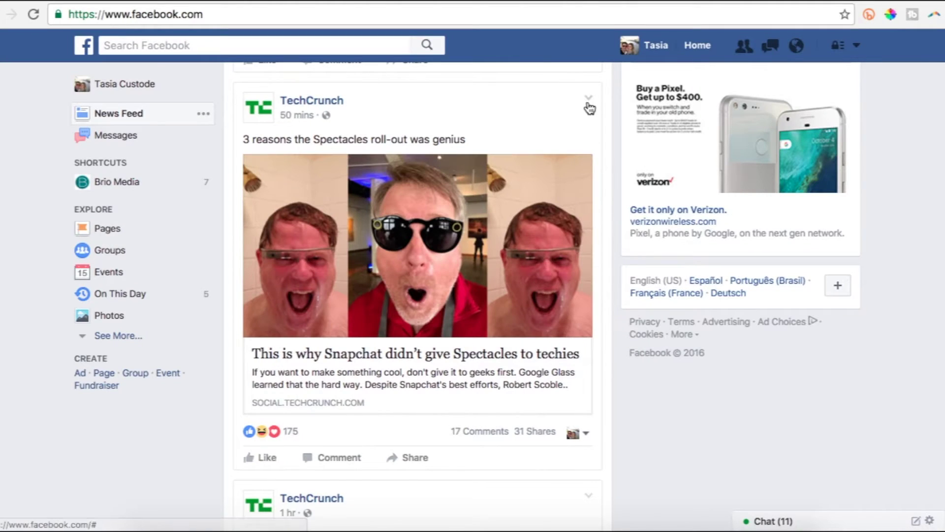
Save the TechCrunch Spectacles article's link and view it in the Saved list
{"action": "left_click", "coordinate": [590, 101]}
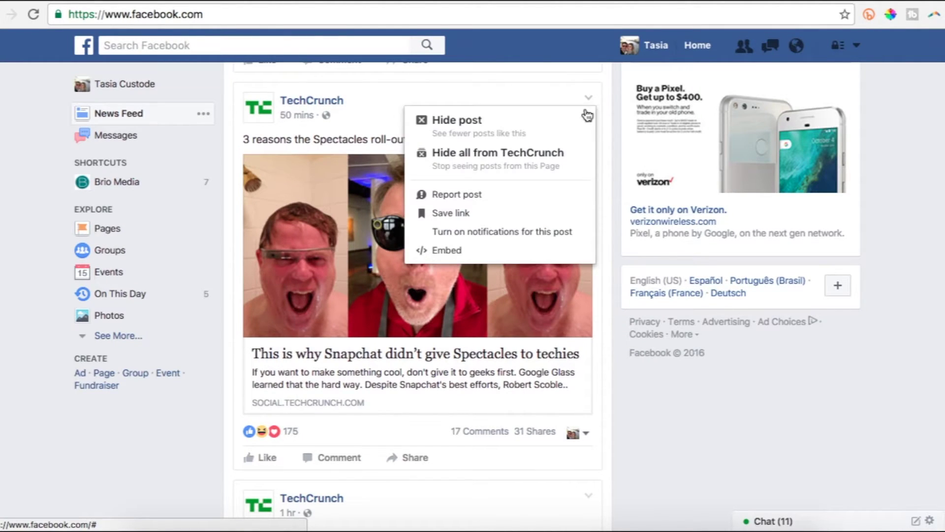
{"action": "left_click", "coordinate": [536, 213]}
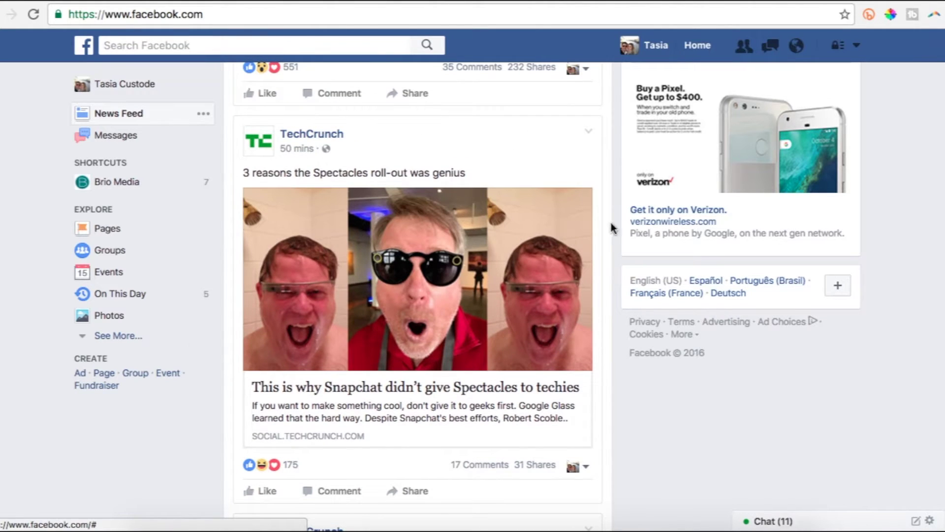
{"action": "left_click", "coordinate": [119, 383]}
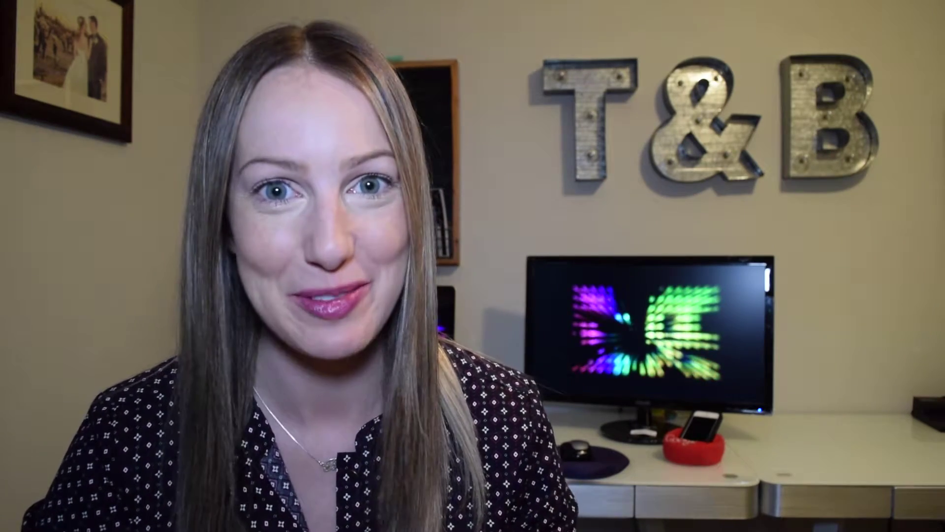
Go to Settings from the account menu, then reopen the account menu
{"action": "left_click", "coordinate": [837, 47]}
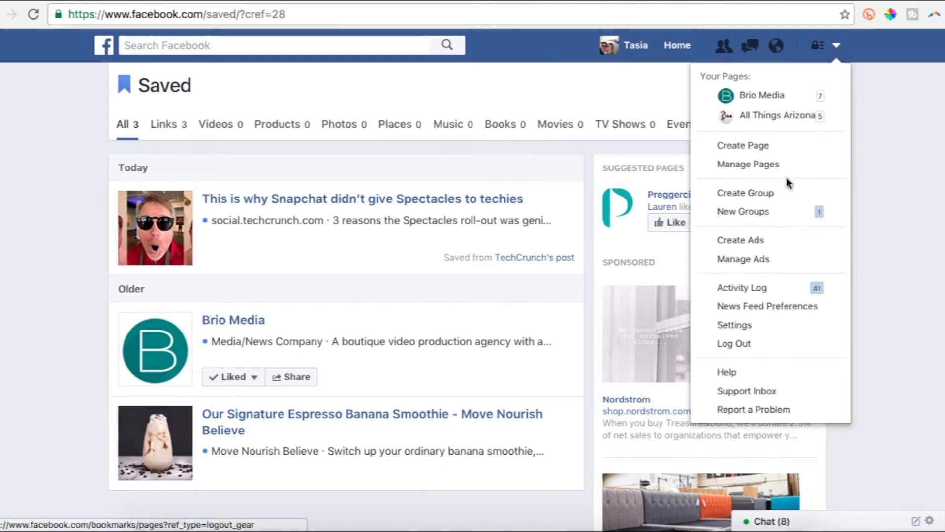
{"action": "left_click", "coordinate": [756, 324]}
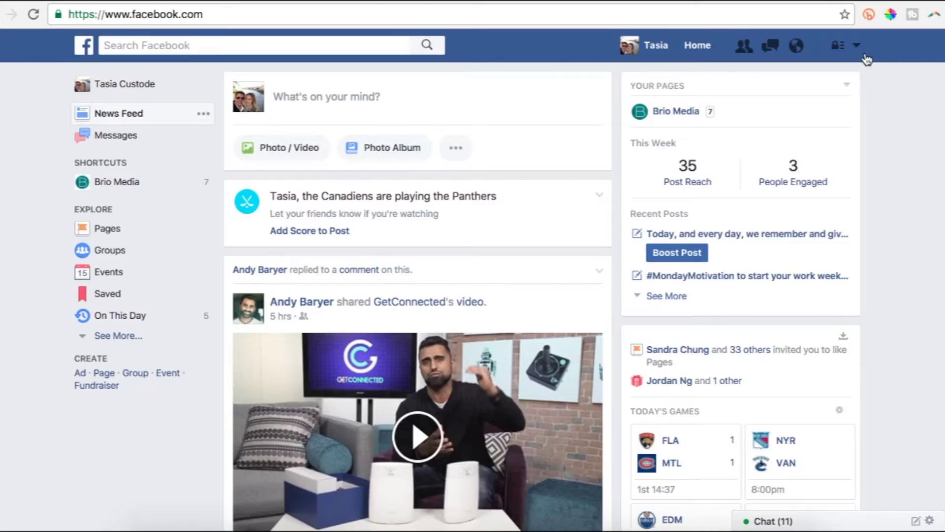
{"action": "left_click", "coordinate": [857, 46]}
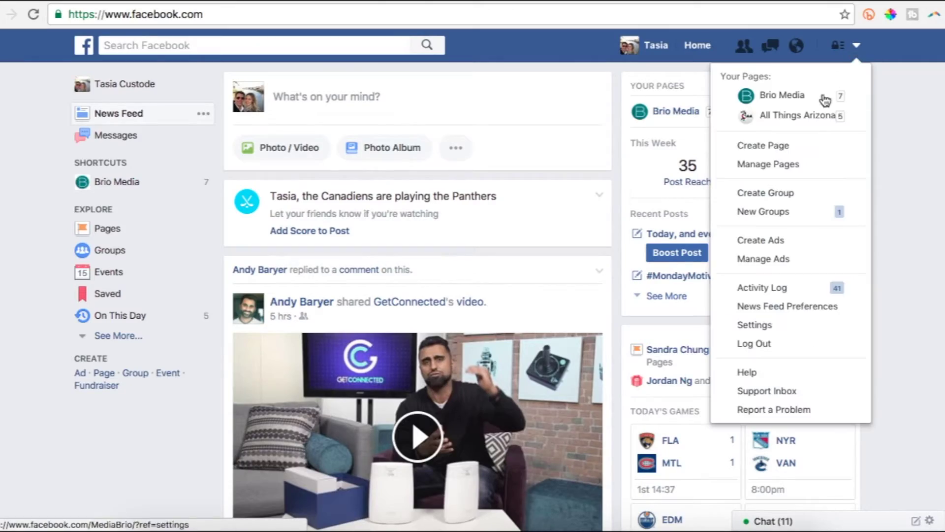
Expand and look over the Legacy Contact setting in Security settings
{"action": "left_click", "coordinate": [788, 327]}
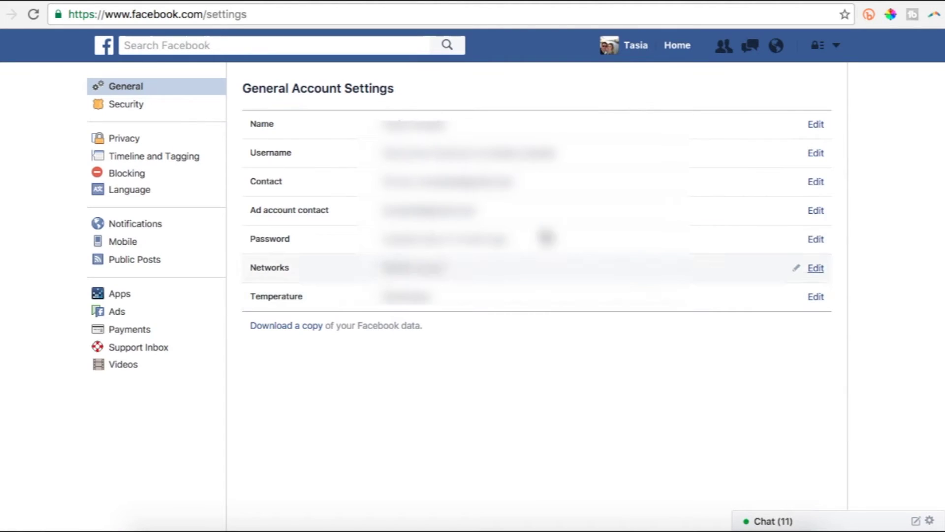
{"action": "left_click", "coordinate": [149, 112]}
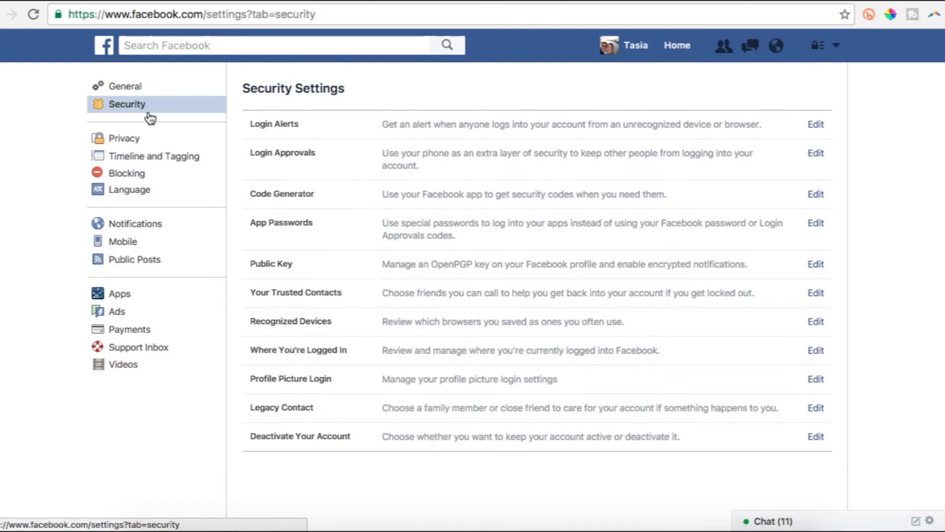
{"action": "left_click", "coordinate": [253, 409]}
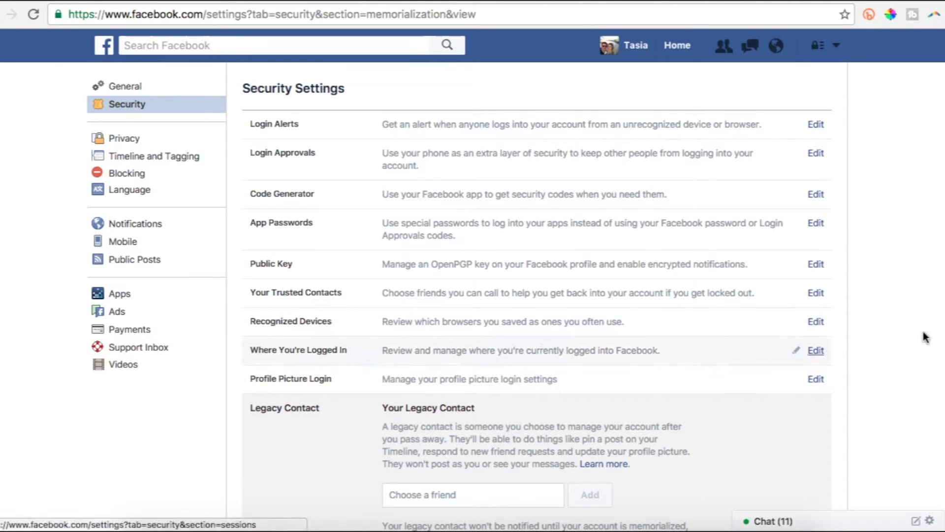
{"action": "scroll", "coordinate": [536, 298], "scroll_direction": "down", "scroll_amount": 5}
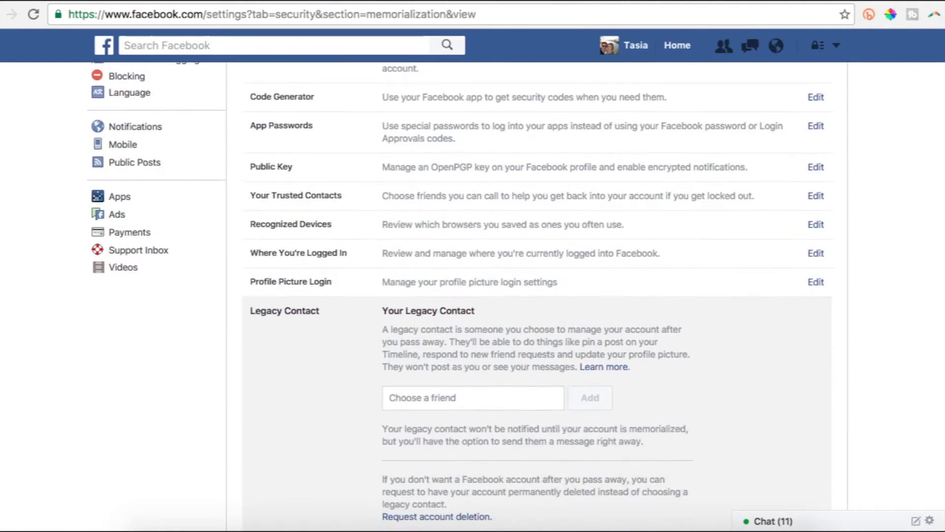
{"action": "scroll", "coordinate": [536, 298], "scroll_direction": "down", "scroll_amount": 1}
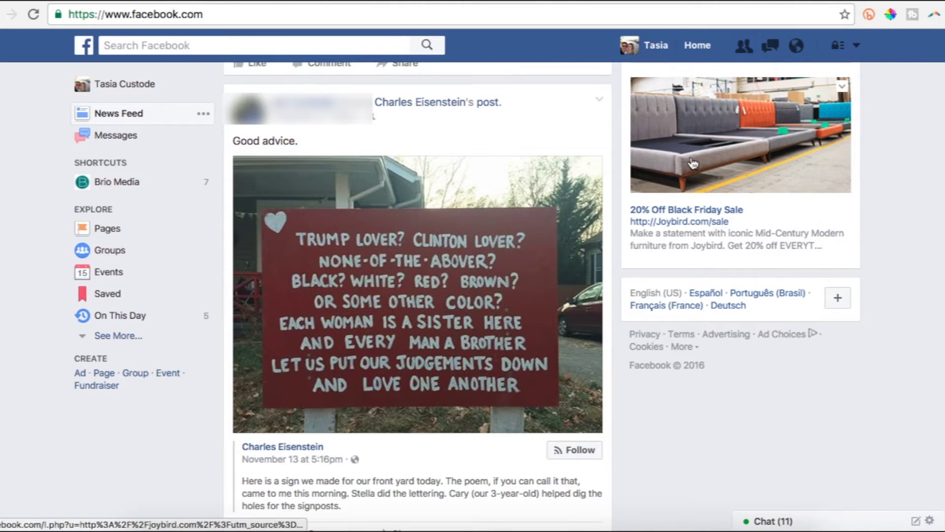
Show the shared post's options menu, including Save post
{"action": "left_click", "coordinate": [600, 102]}
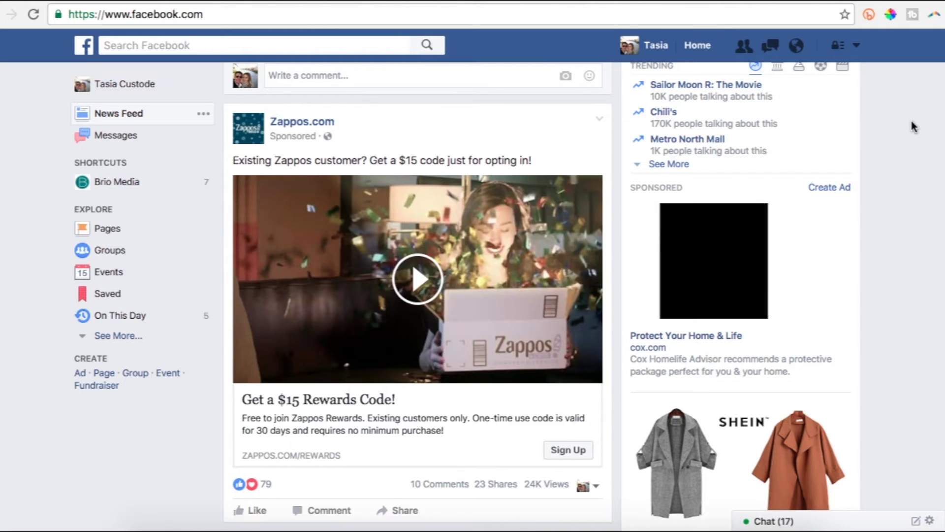
Review the Ads based on my preferences setting, then open Payments settings
{"action": "left_click", "coordinate": [858, 49]}
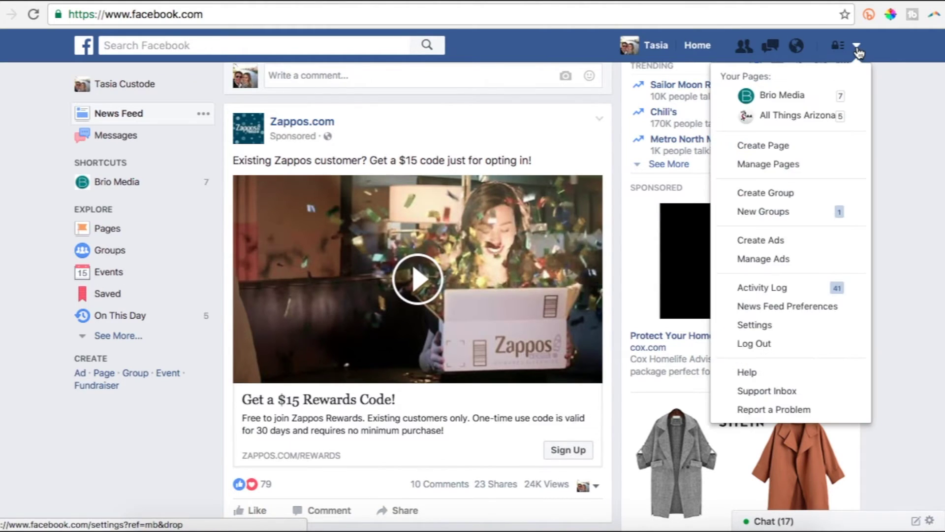
{"action": "left_click", "coordinate": [782, 325]}
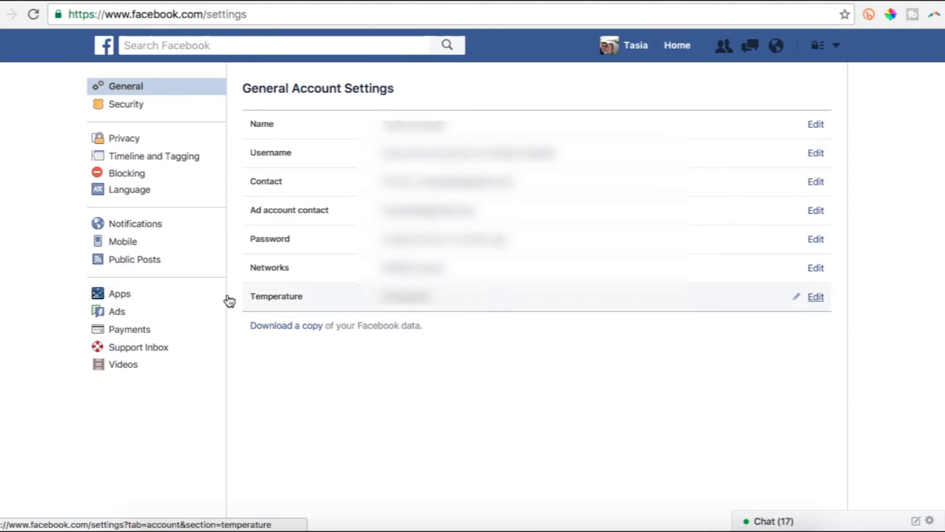
{"action": "left_click", "coordinate": [133, 318]}
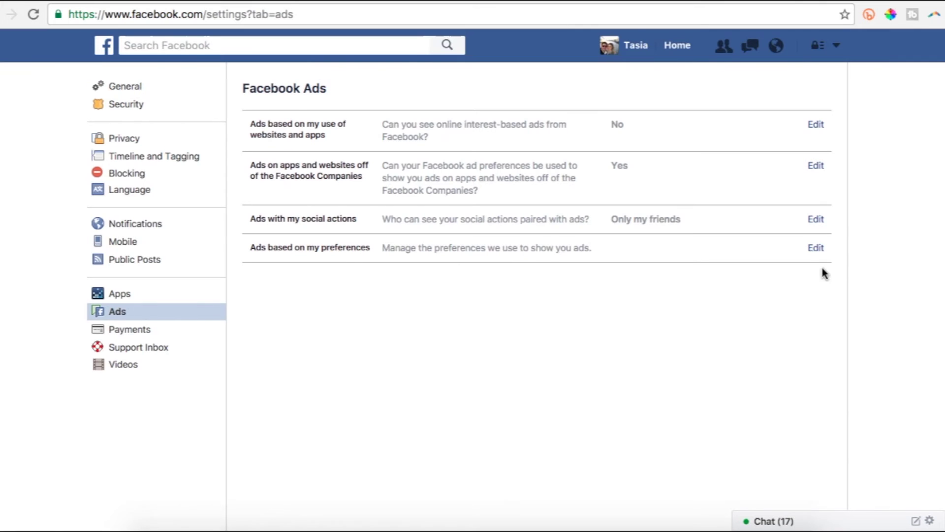
{"action": "left_click", "coordinate": [815, 250]}
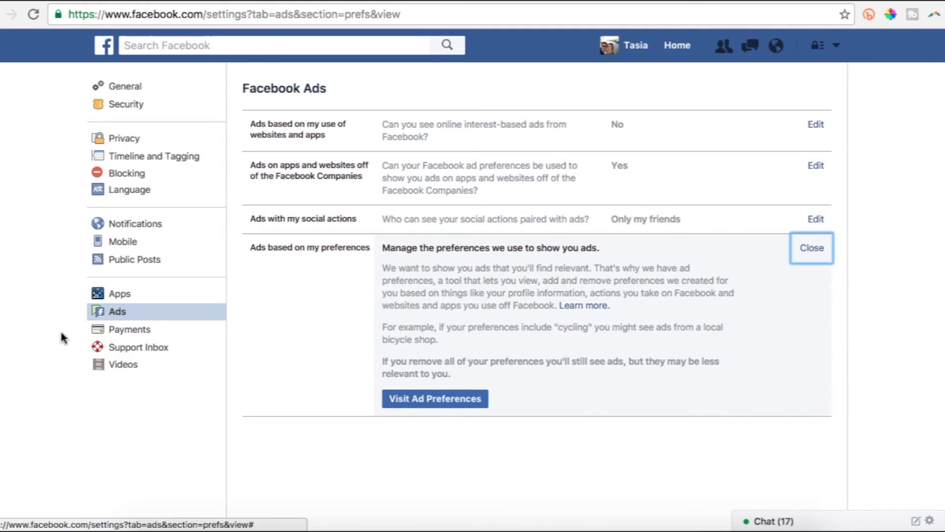
{"action": "left_click", "coordinate": [161, 333]}
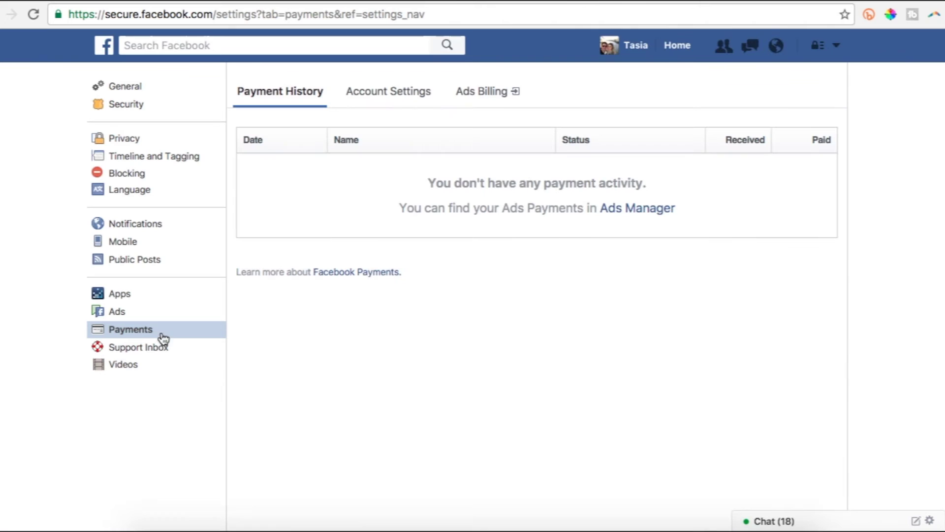
View the payment Account Settings tab, then start Send Money from a chat
{"action": "left_click", "coordinate": [408, 94]}
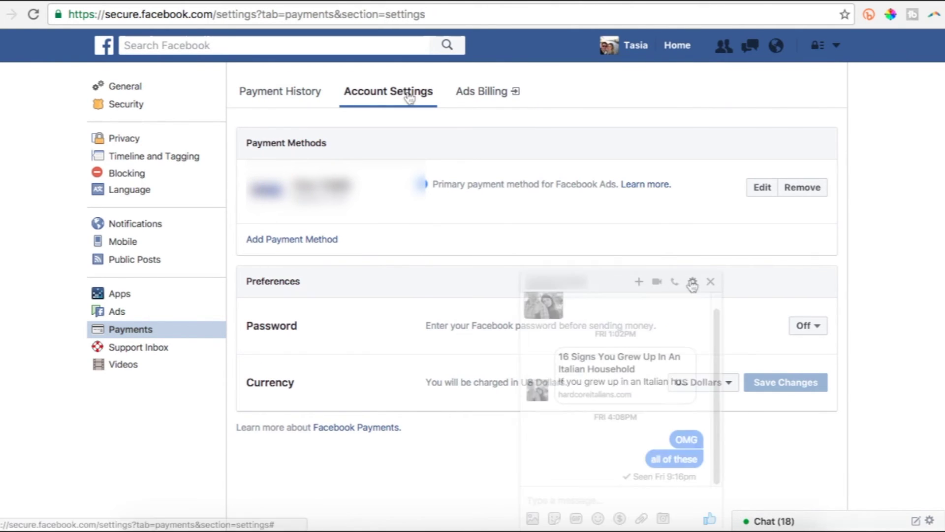
{"action": "left_click", "coordinate": [619, 520]}
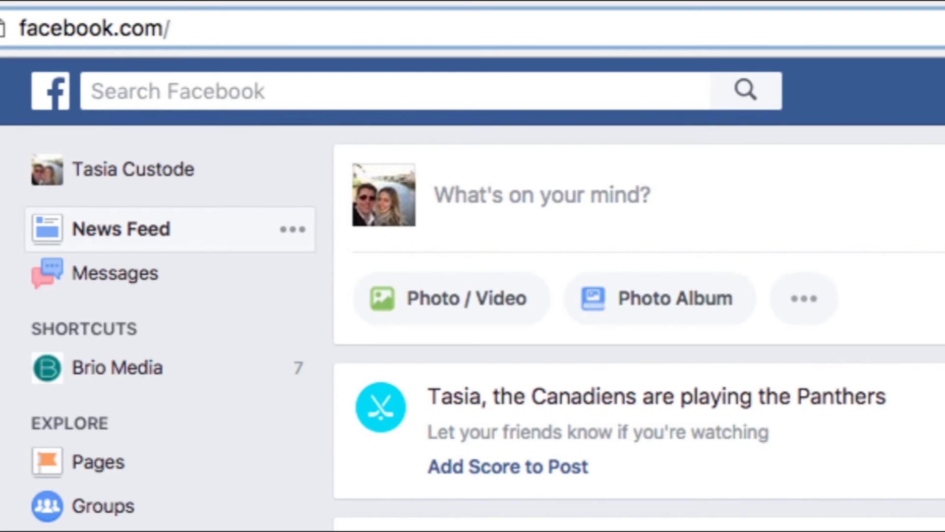
Open the facebook.com/friendship/ page with a friend and scroll through its photos and posts
{"action": "type", "text": "ustode/brett.powell.7/"}
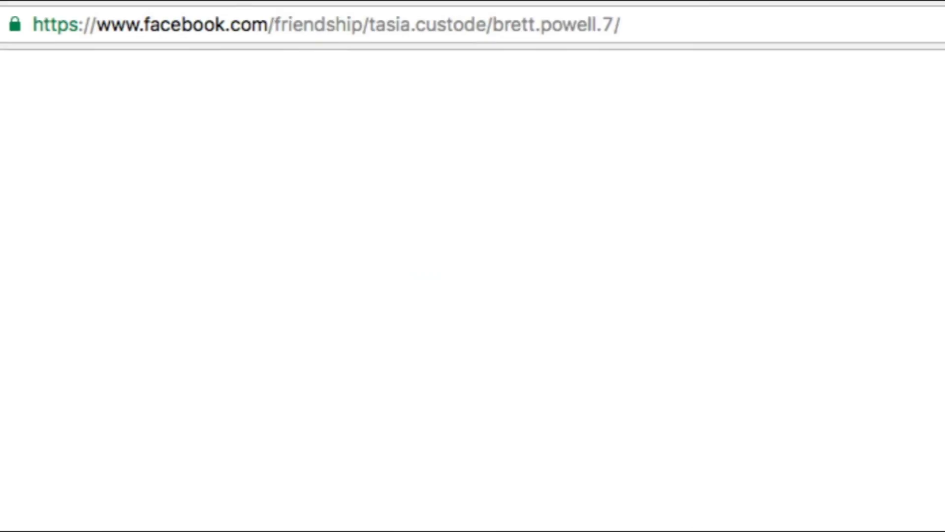
{"action": "scroll", "coordinate": [467, 295], "scroll_direction": "down", "scroll_amount": 20}
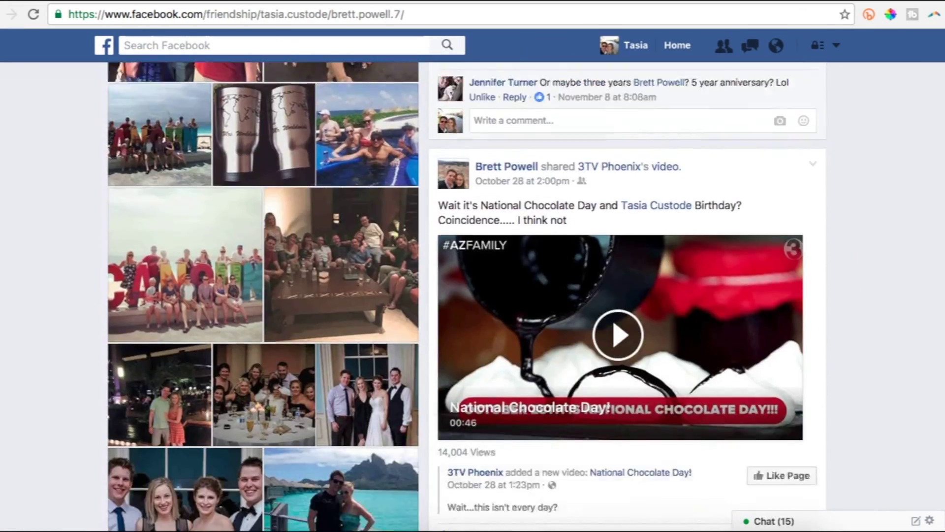
{"action": "scroll", "coordinate": [628, 296], "scroll_direction": "down", "scroll_amount": 20}
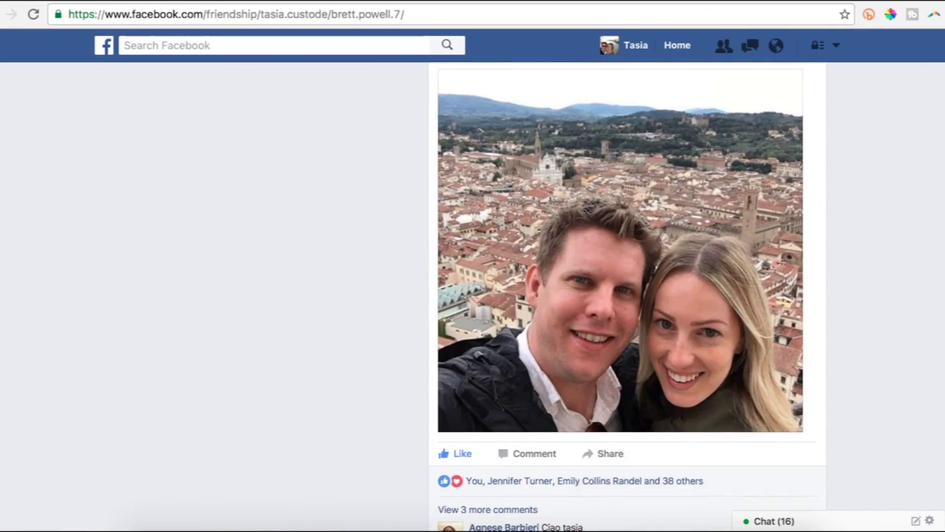